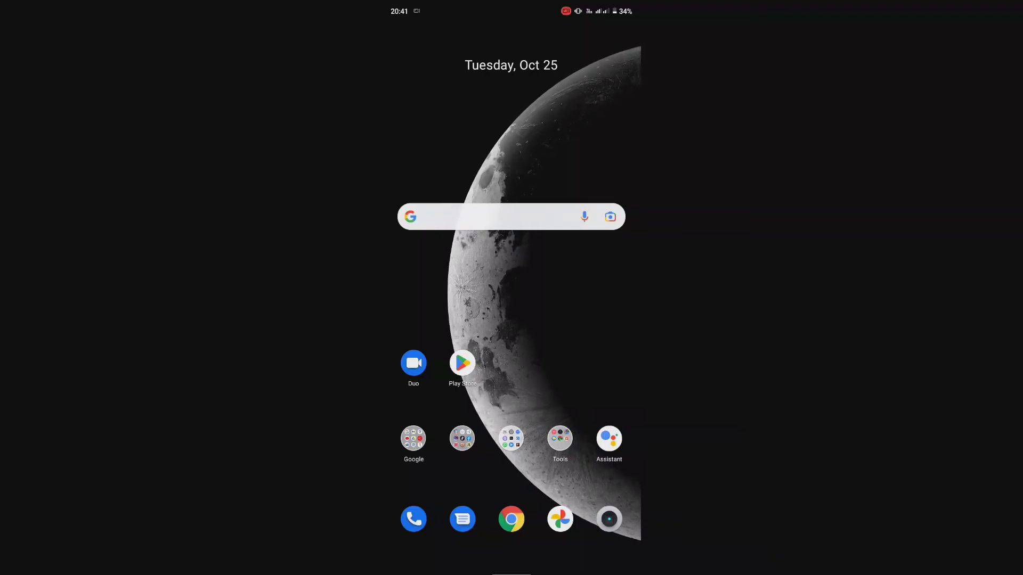
- Swipe between the home screen pages and tap the Play Store icon
left_click_drag(615, 341, 423, 340)
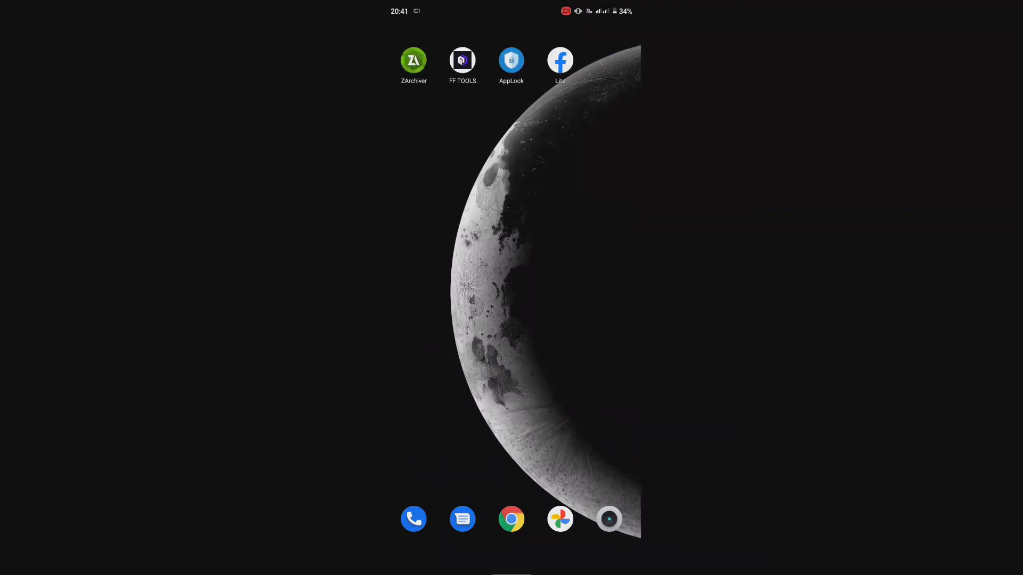
left_click_drag(548, 349, 632, 349)
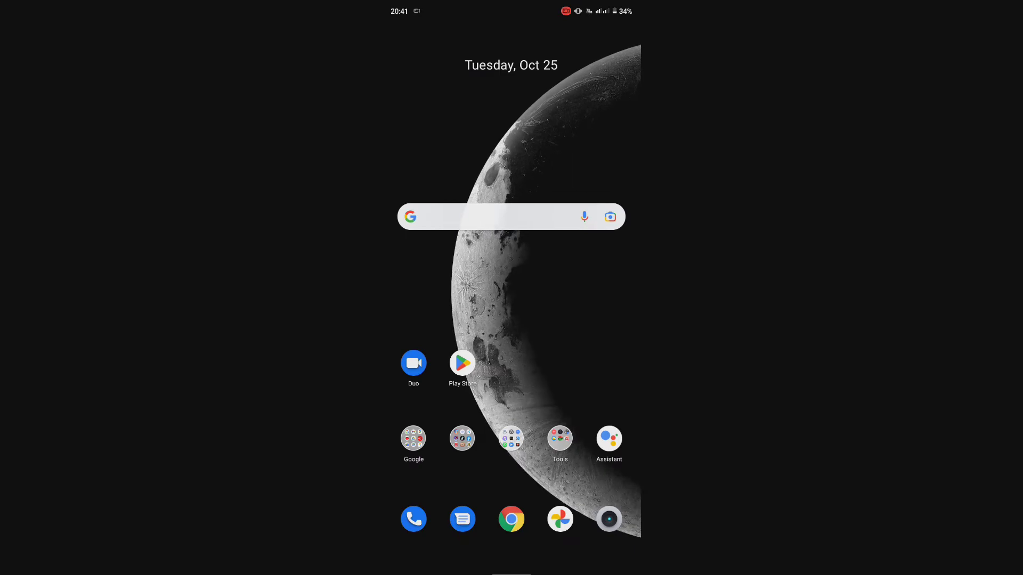
left_click_drag(511, 479, 512, 200)
mouse_move(511, 439)
left_mouse_down()
mouse_move(512, 240)
mouse_move(511, 480)
left_mouse_up()
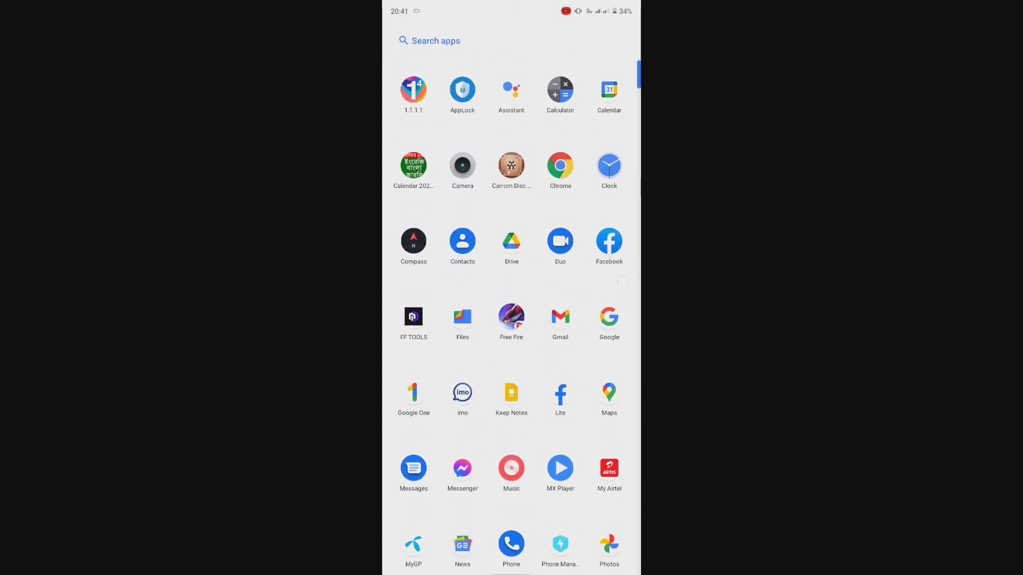
left_click_drag(512, 240, 512, 479)
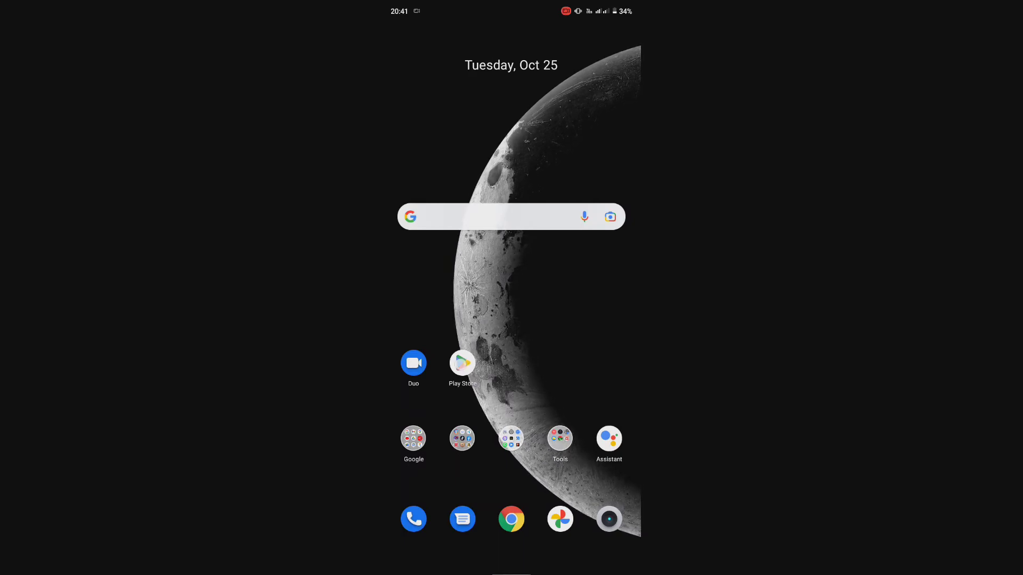
left_click(463, 364)
- Open the all-apps list, dismiss it, then reopen it with Settings showing
left_click_drag(512, 571, 512, 400)
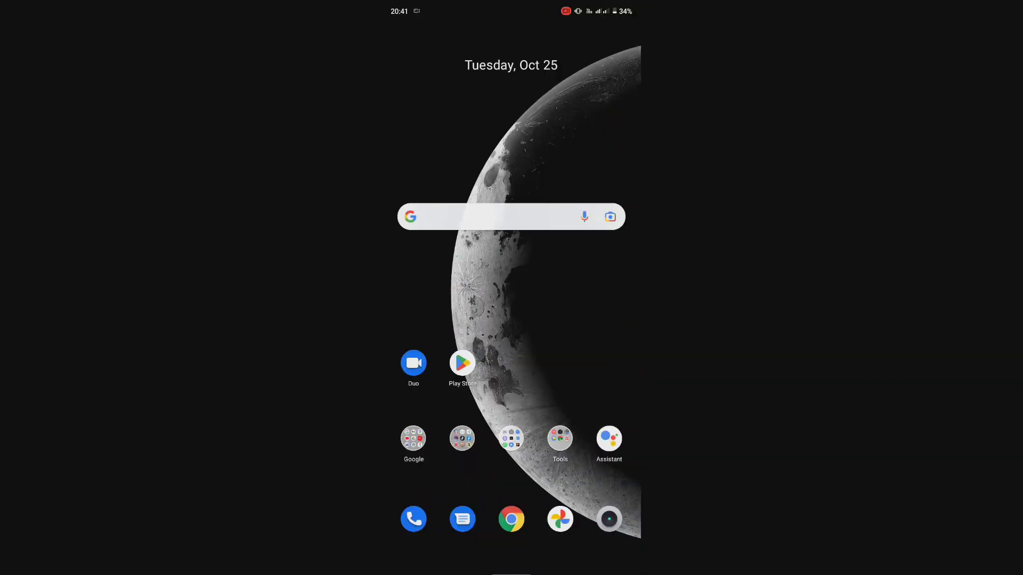
left_click_drag(512, 479, 511, 201)
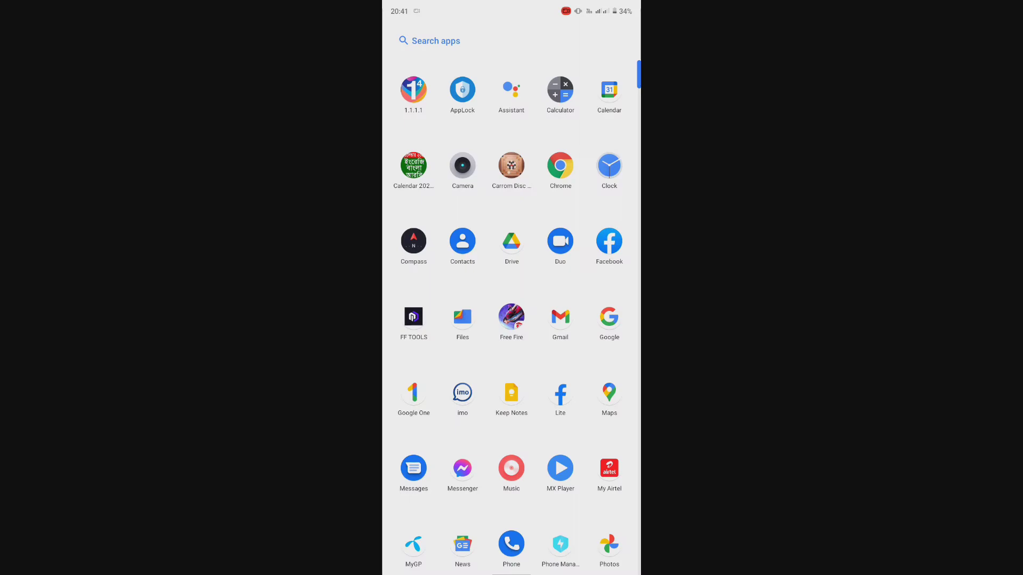
mouse_move(511, 440)
left_mouse_down()
mouse_move(512, 160)
mouse_move(512, 479)
left_mouse_up()
left_click_drag(512, 240, 512, 400)
mouse_move(512, 479)
left_mouse_down()
mouse_move(512, 240)
mouse_move(512, 480)
left_mouse_up()
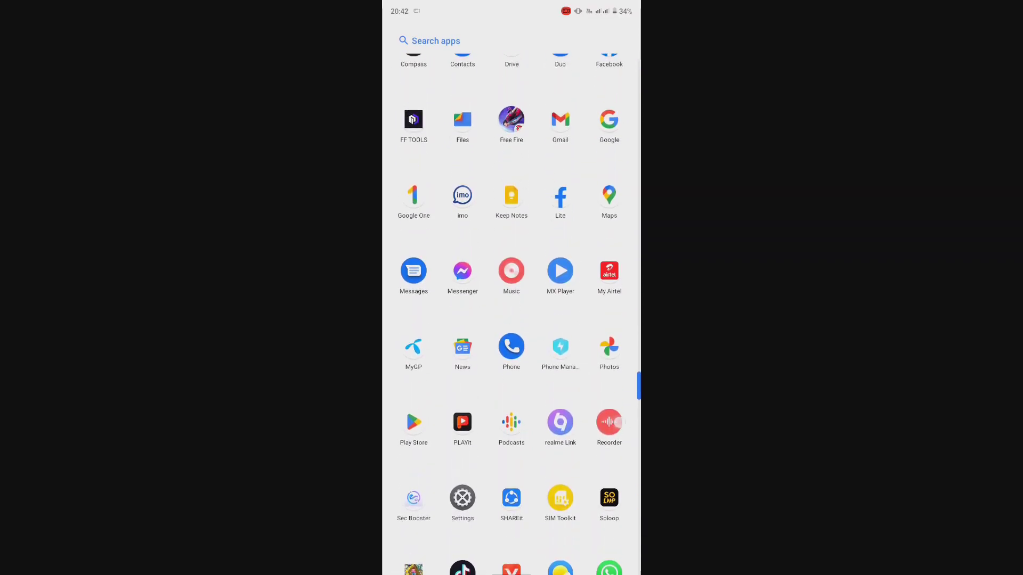
left_click_drag(639, 478, 616, 477)
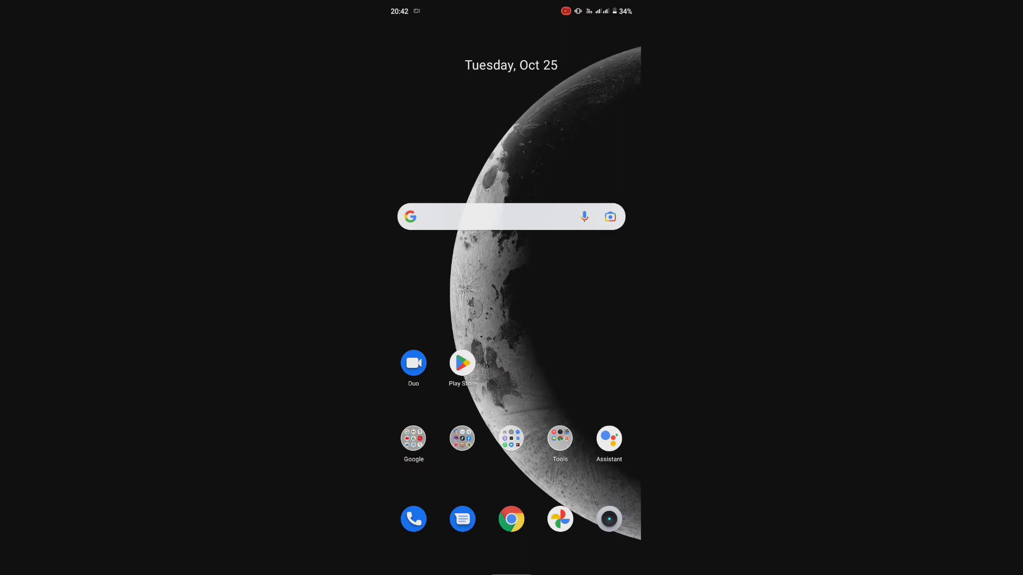
left_click_drag(511, 480, 512, 240)
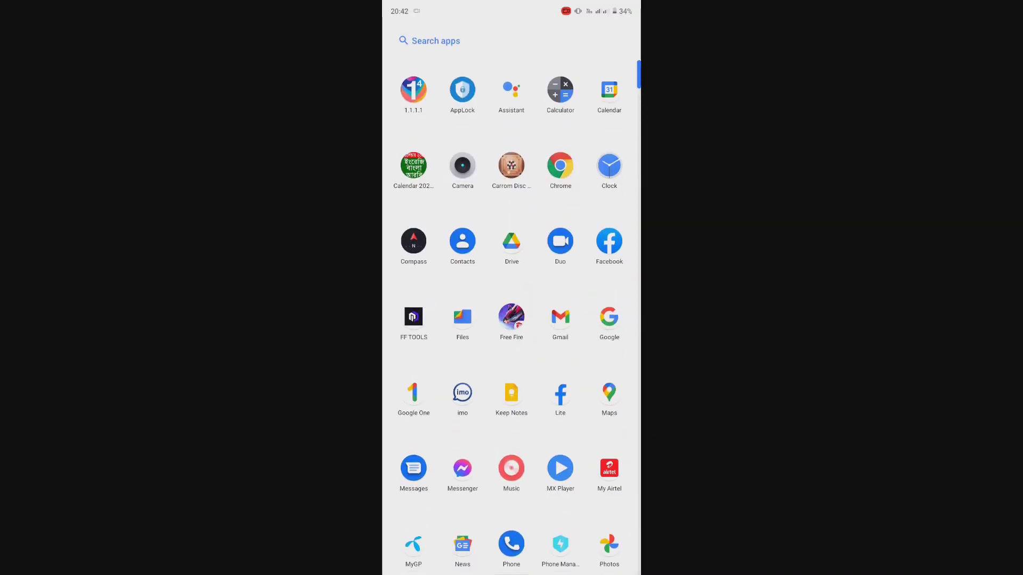
left_click_drag(512, 399, 512, 160)
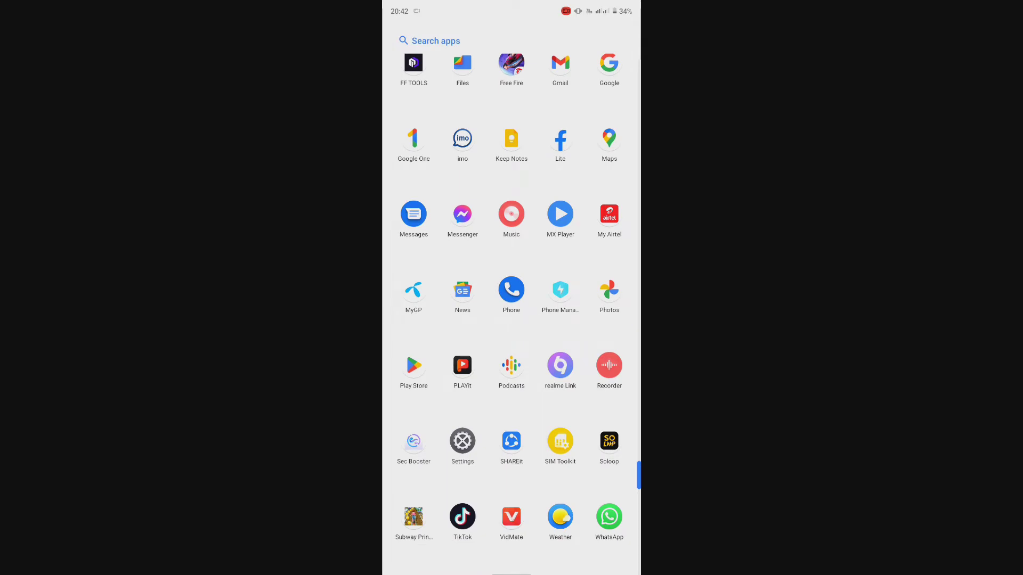
- Launch Settings and go to System > Developer options
left_click(462, 441)
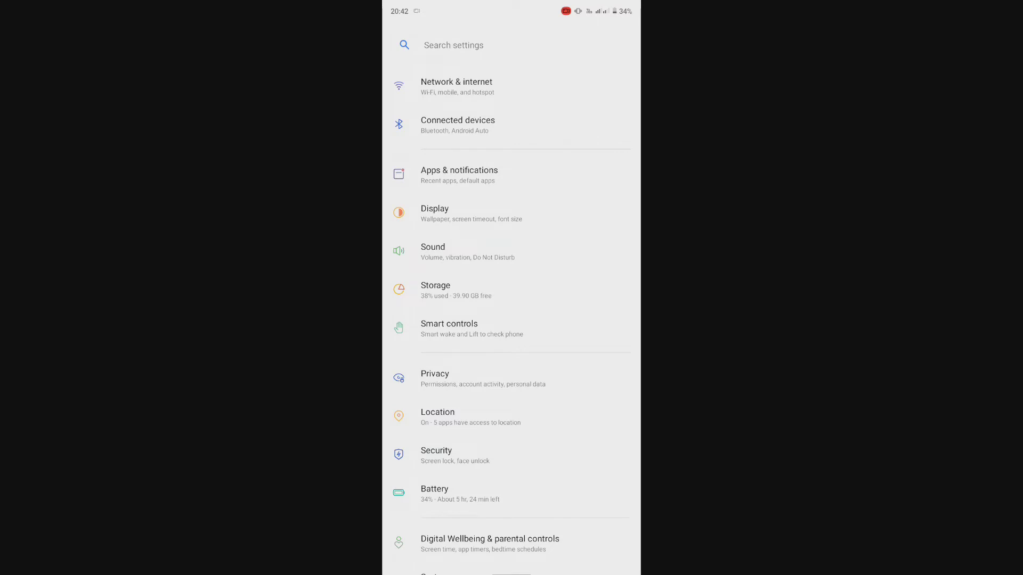
left_click_drag(584, 477, 530, 370)
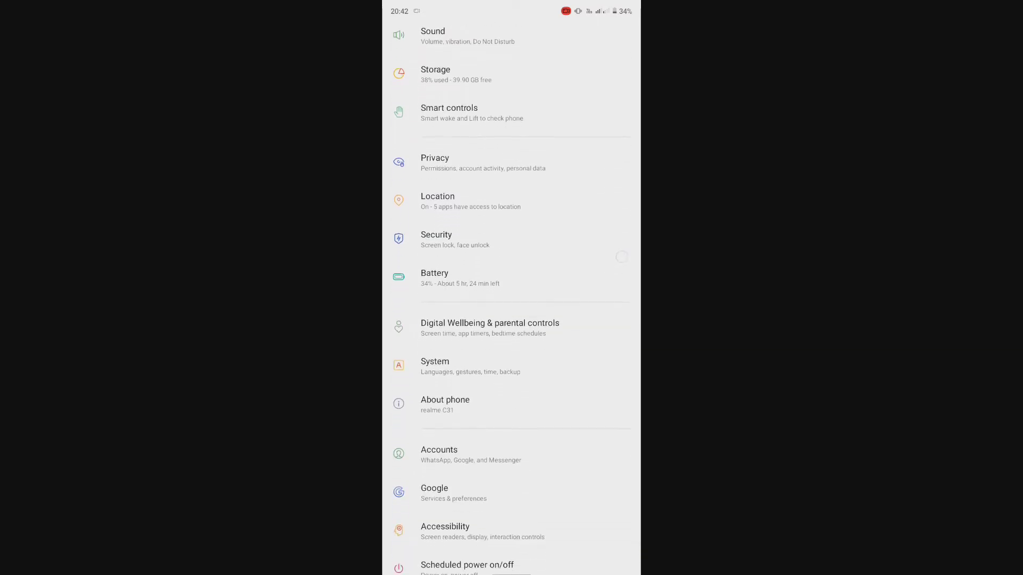
left_click(530, 371)
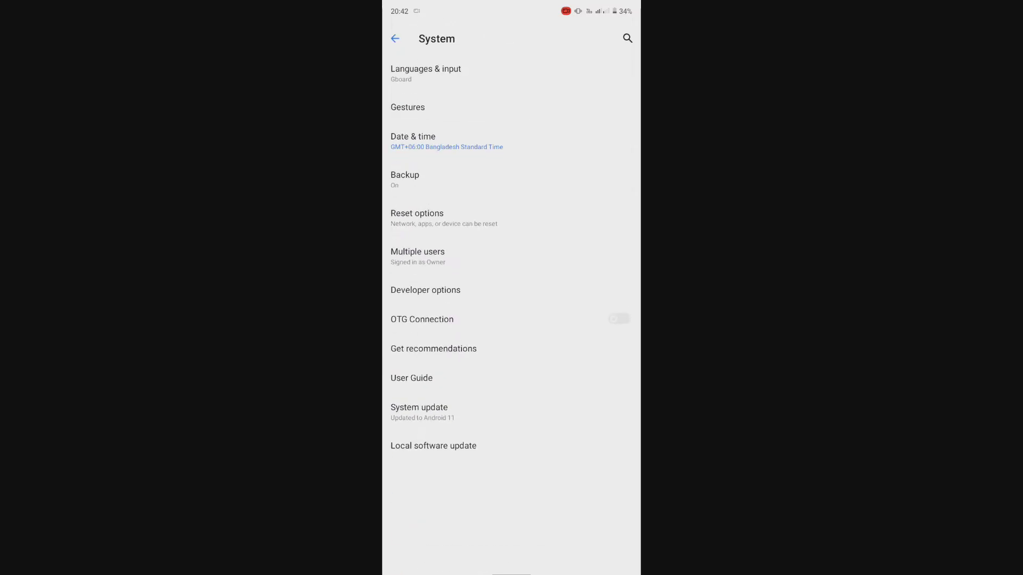
left_click(425, 290)
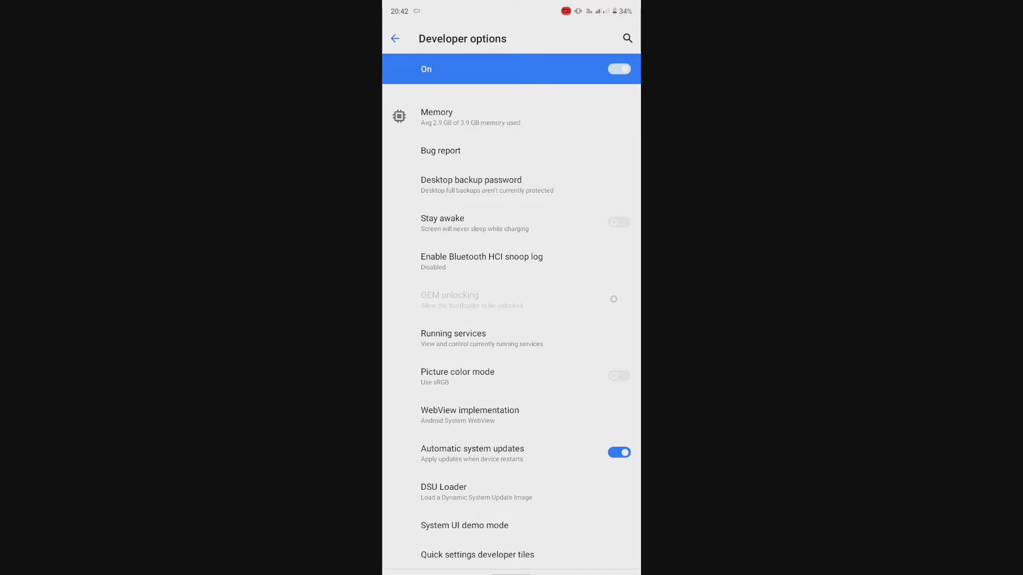
scroll(512, 320, "down", 1)
scroll(512, 320, "down", 3)
scroll(511, 320, "down", 5)
scroll(512, 320, "down", 8)
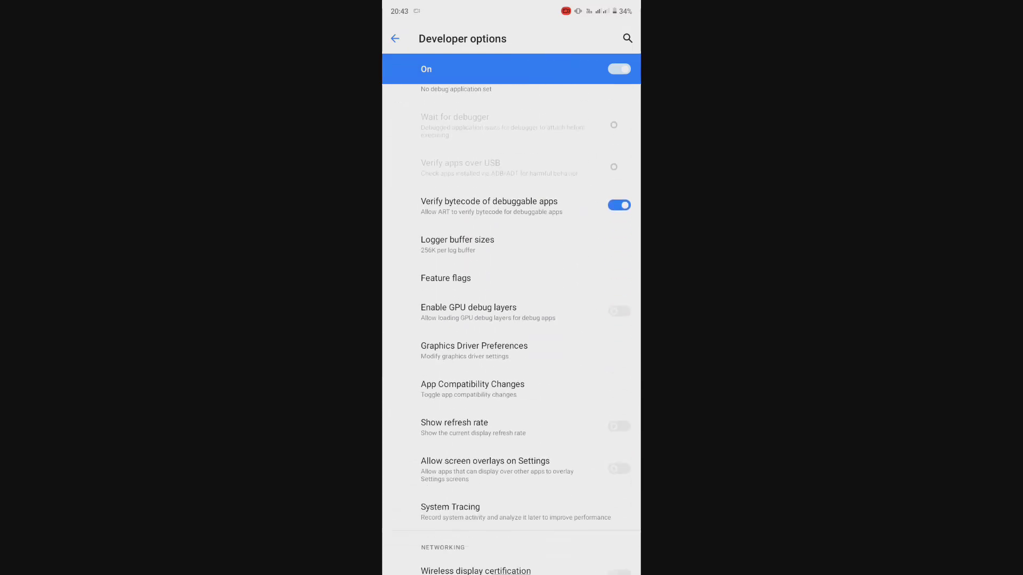
scroll(512, 320, "down", 3)
scroll(511, 320, "down", 3)
scroll(512, 320, "down", 2)
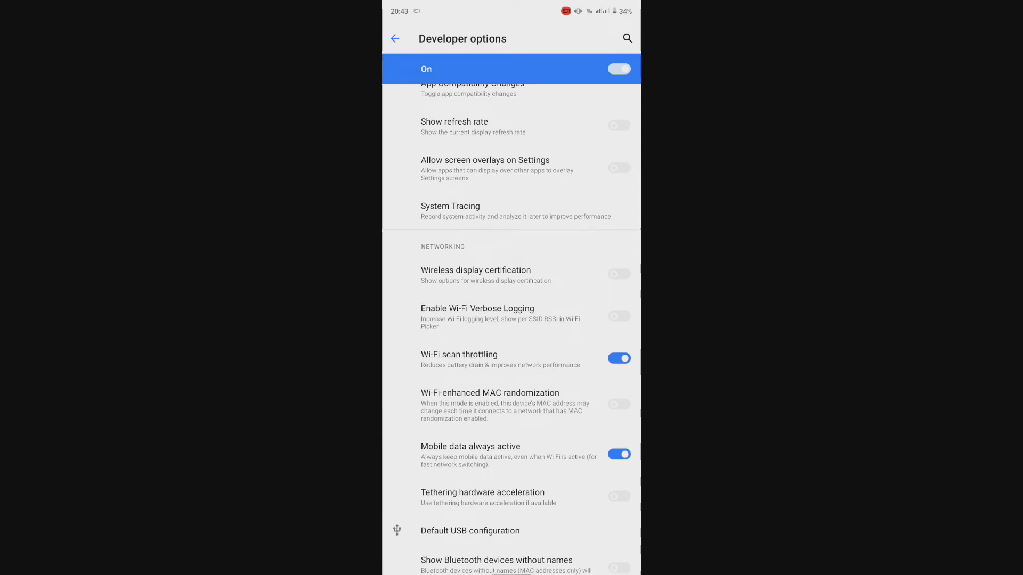
scroll(562, 405, "down", 1)
scroll(562, 405, "down", 1)
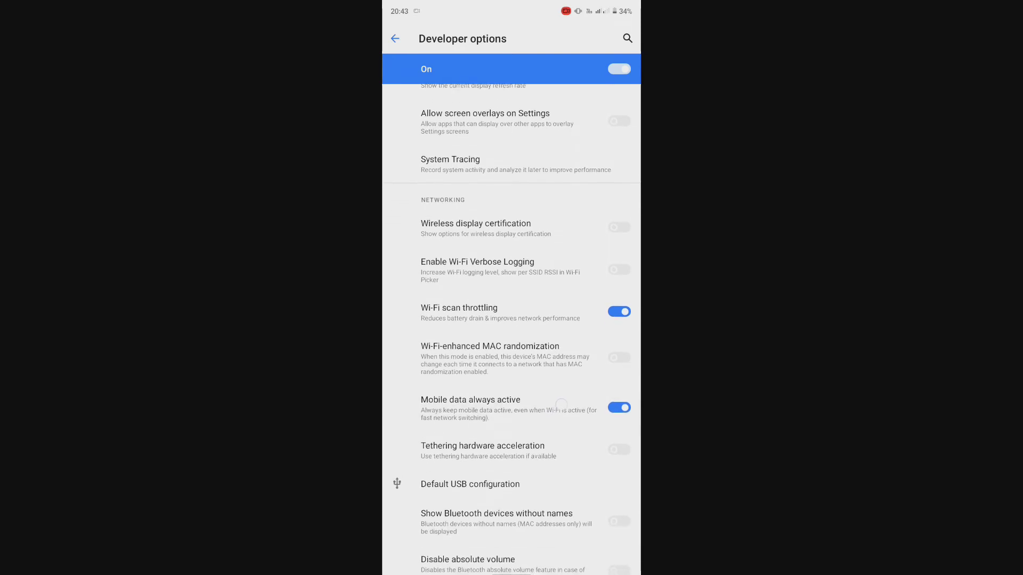
scroll(562, 406, "down", 1)
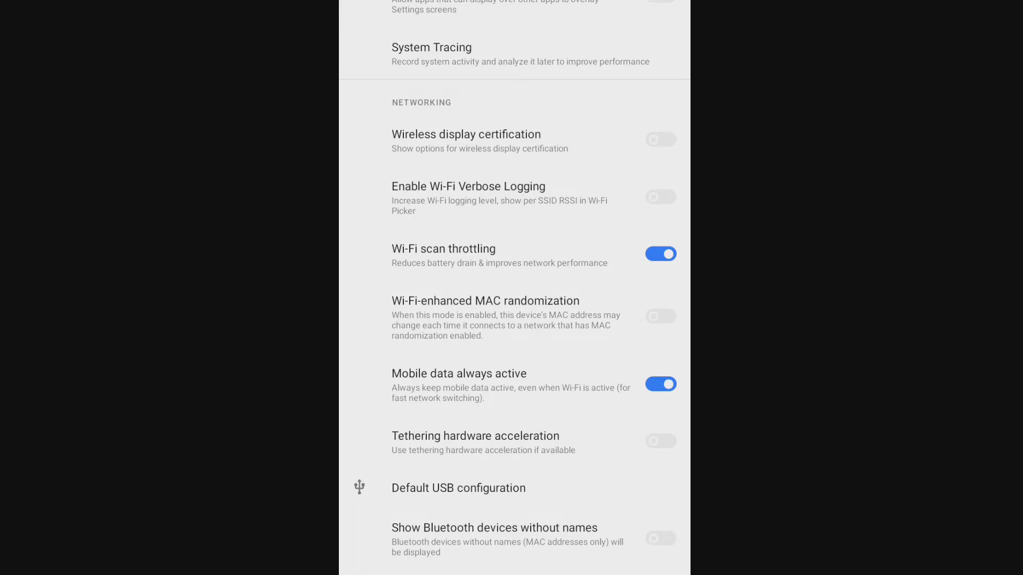
- Toggle Wi-Fi scan throttling off and back on in Developer options
left_click(661, 255)
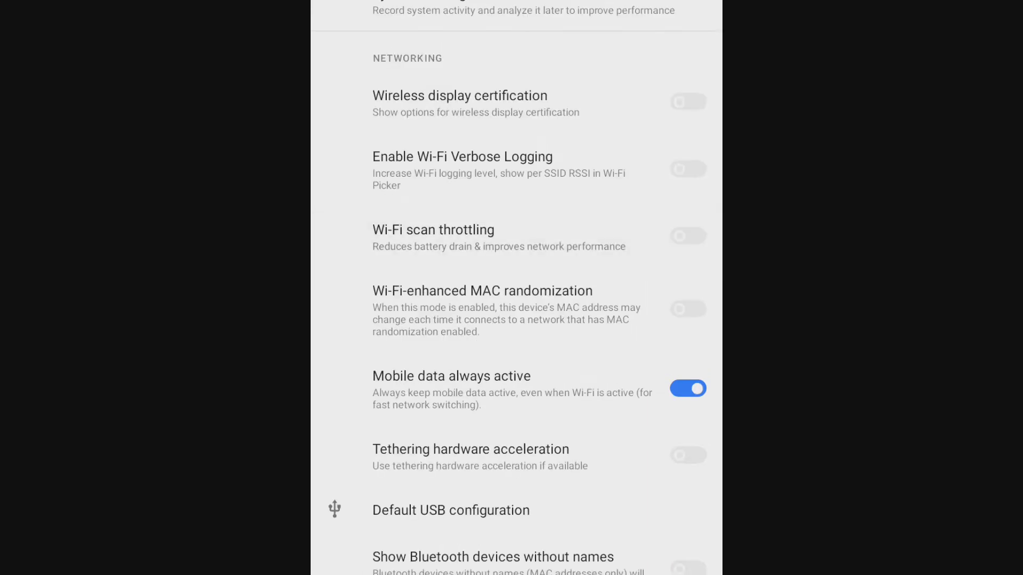
left_click(688, 236)
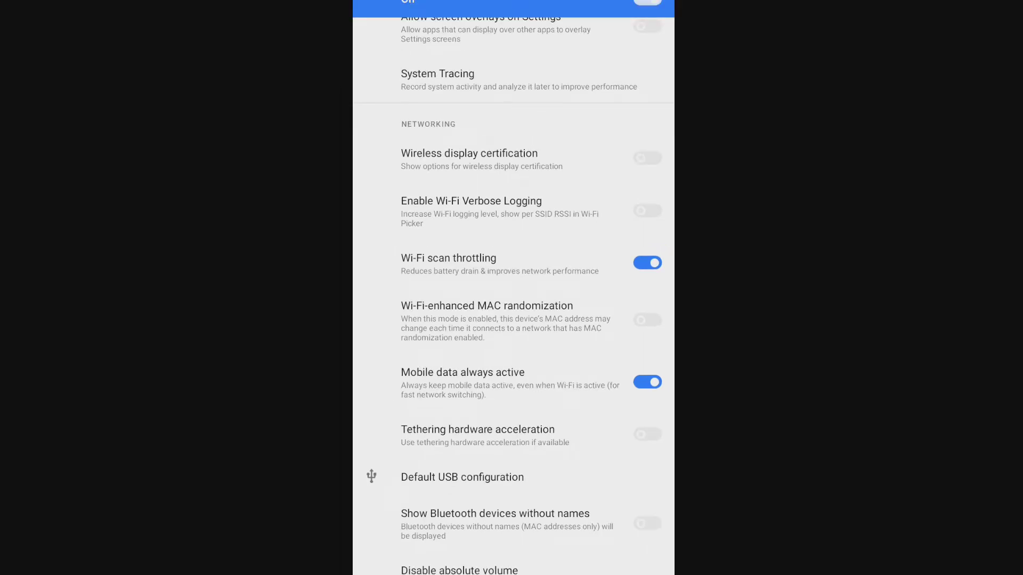
scroll(512, 320, "up", 3)
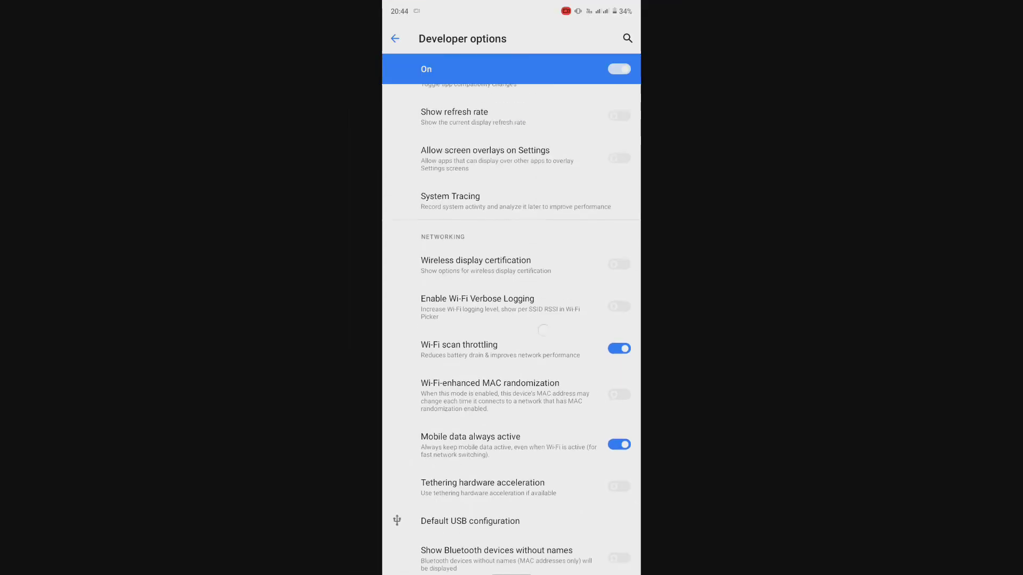
scroll(512, 320, "up", 10)
scroll(512, 321, "down", 5)
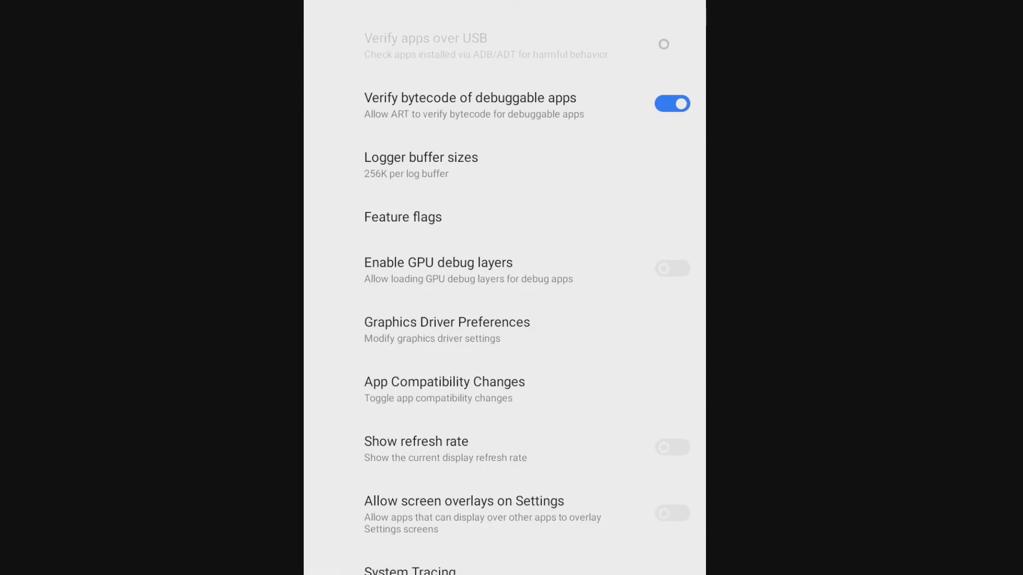
- Turn the Graphics Driver Preferences master switch off, then return to Developer options
left_click(463, 332)
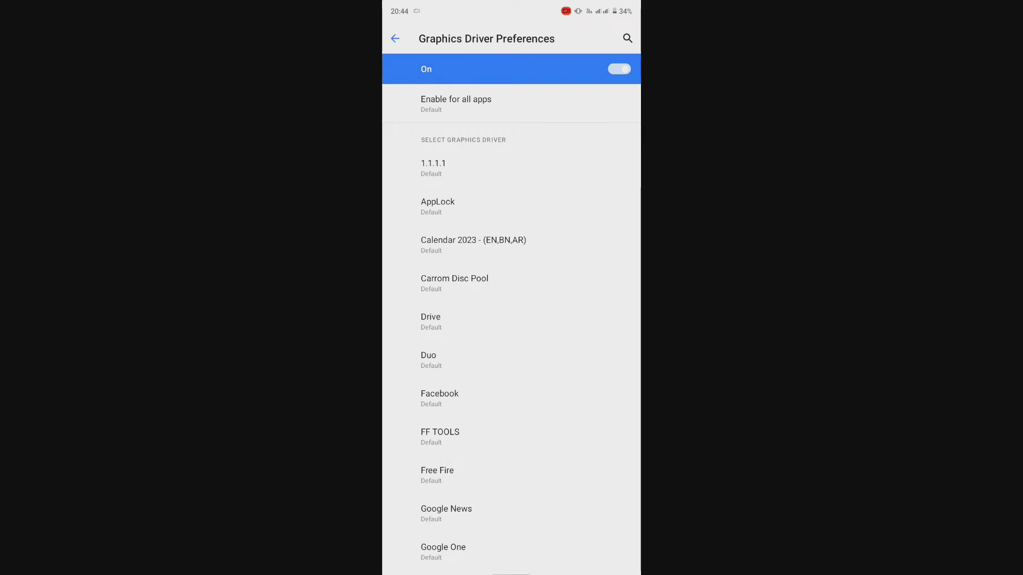
left_click(619, 69)
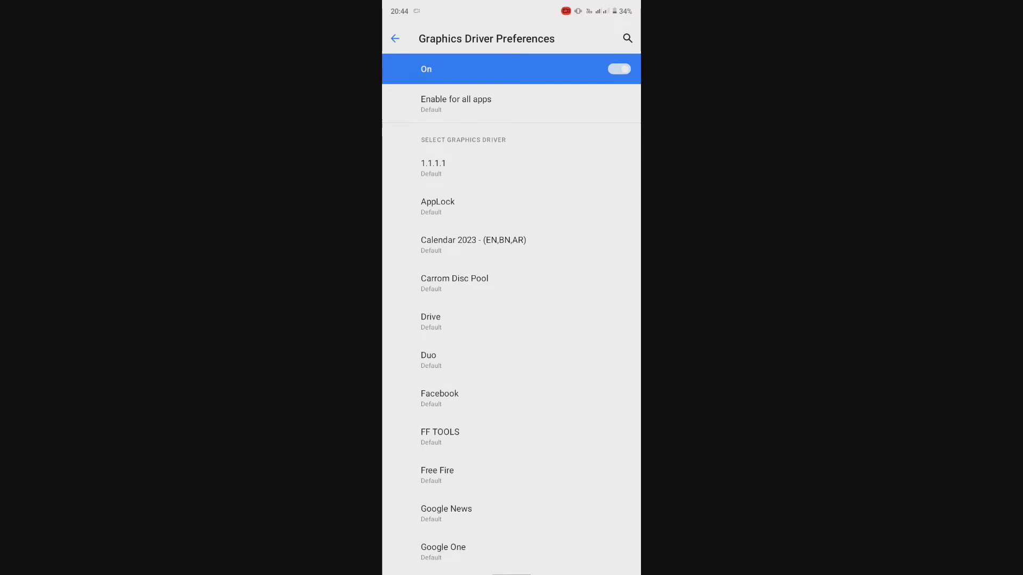
left_click(619, 69)
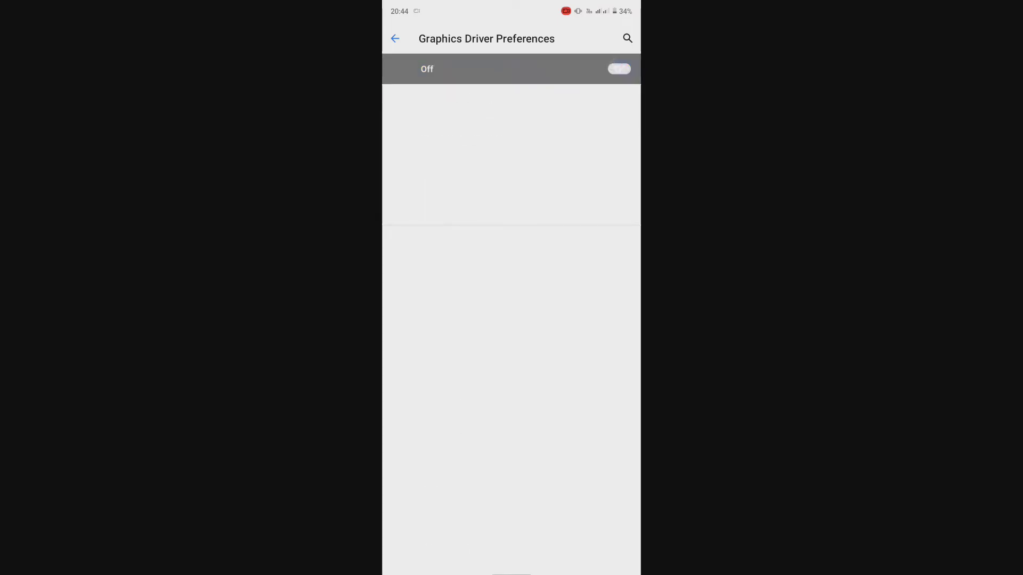
left_click_drag(640, 491, 615, 491)
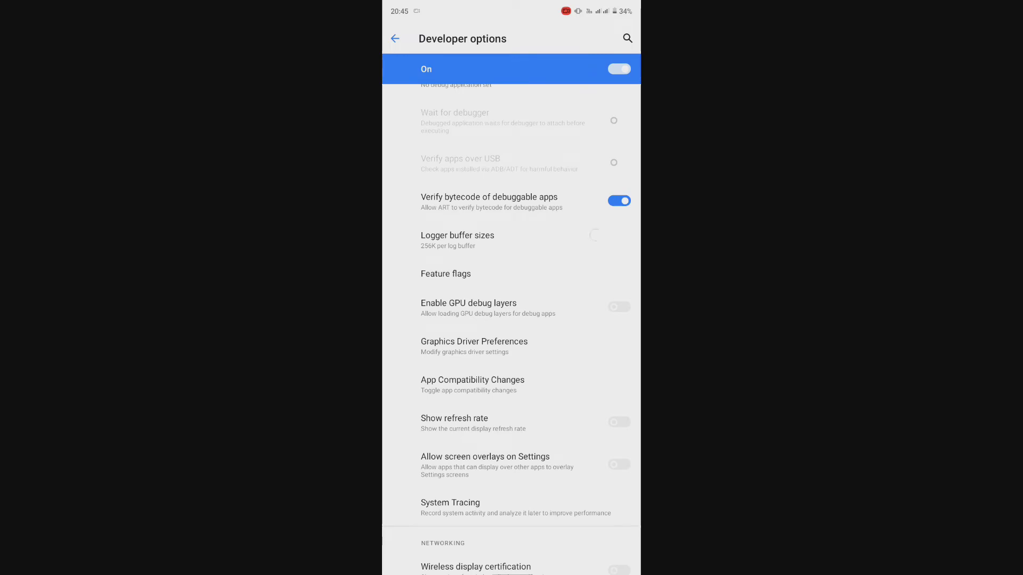
scroll(511, 320, "up", 10)
scroll(511, 321, "up", 3)
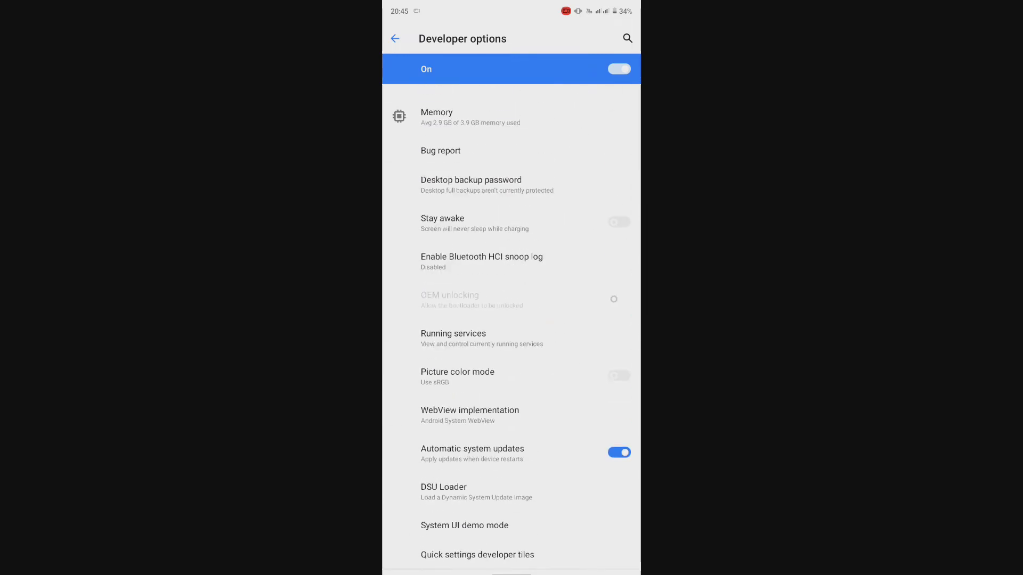
scroll(512, 320, "down", 2)
scroll(512, 320, "down", 2)
scroll(511, 320, "down", 1)
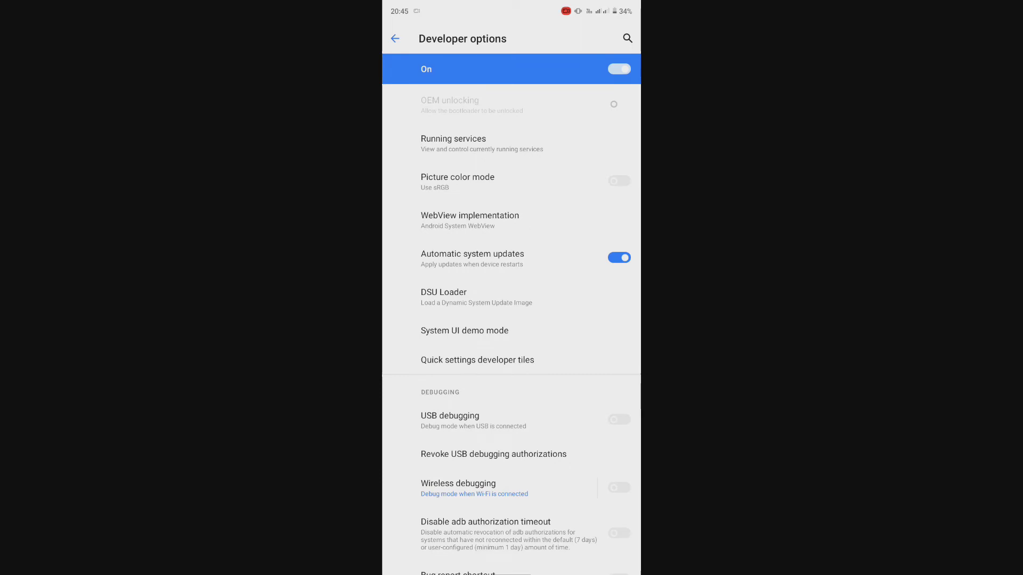
- Toggle the Automatic system updates switch off
left_click(620, 257)
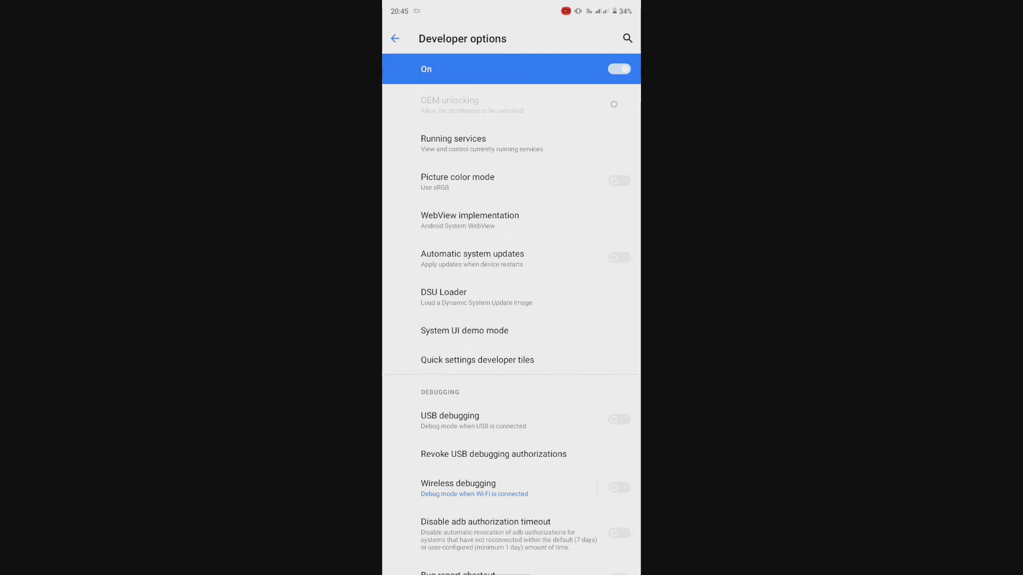
scroll(512, 328, "down", 5)
scroll(512, 328, "down", 5)
scroll(511, 328, "down", 5)
scroll(512, 328, "down", 5)
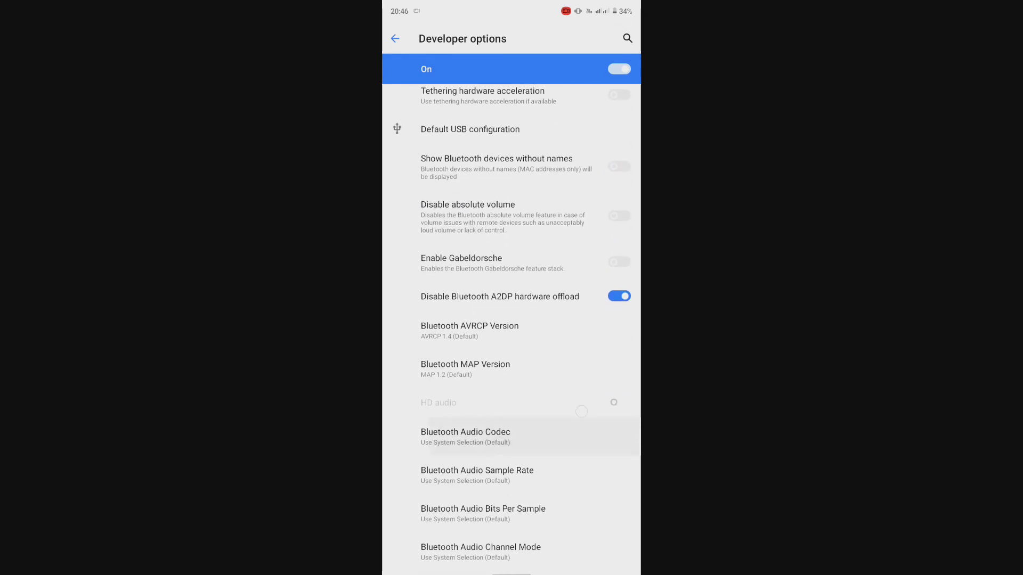
scroll(512, 328, "up", 2)
scroll(511, 327, "down", 10)
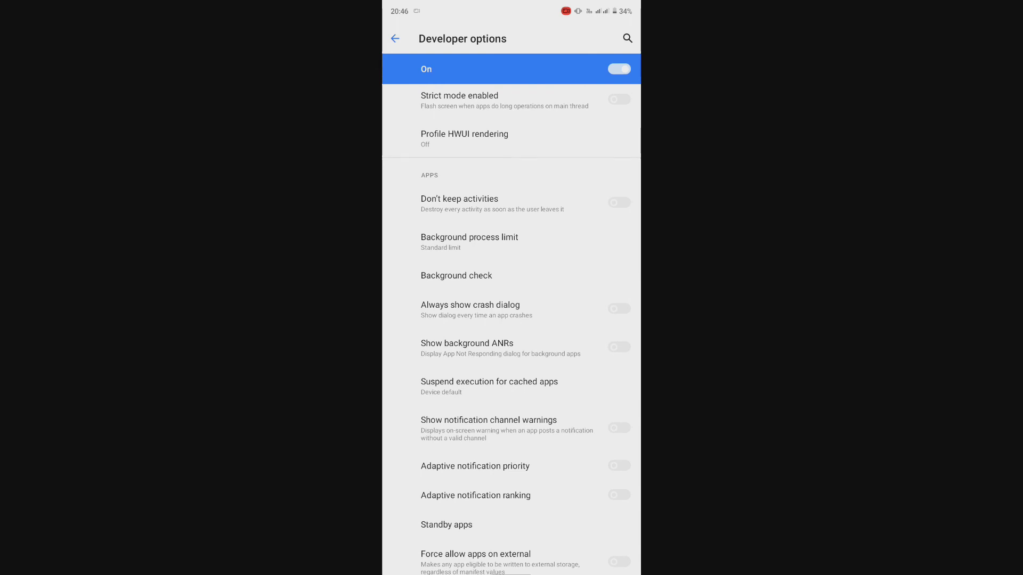
- Set Background process limit to 'No background processes'
left_click(469, 242)
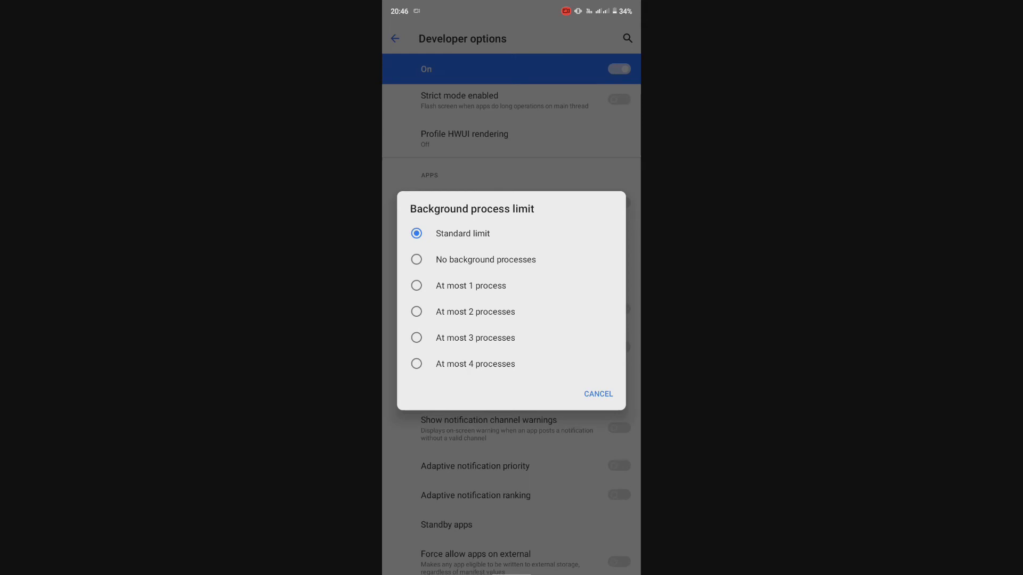
left_click(417, 260)
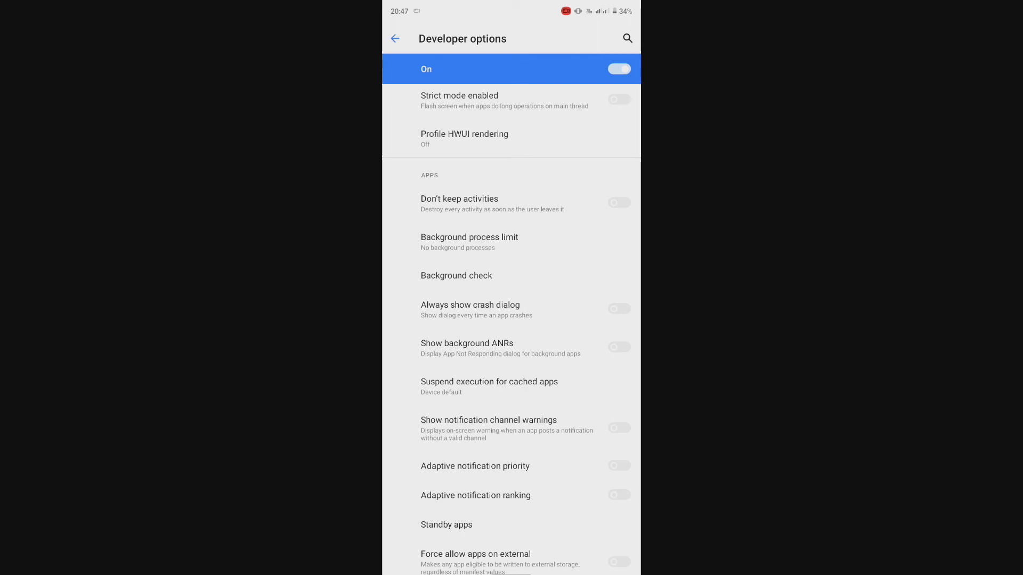
- Turn the Don't keep activities switch on
left_click(619, 203)
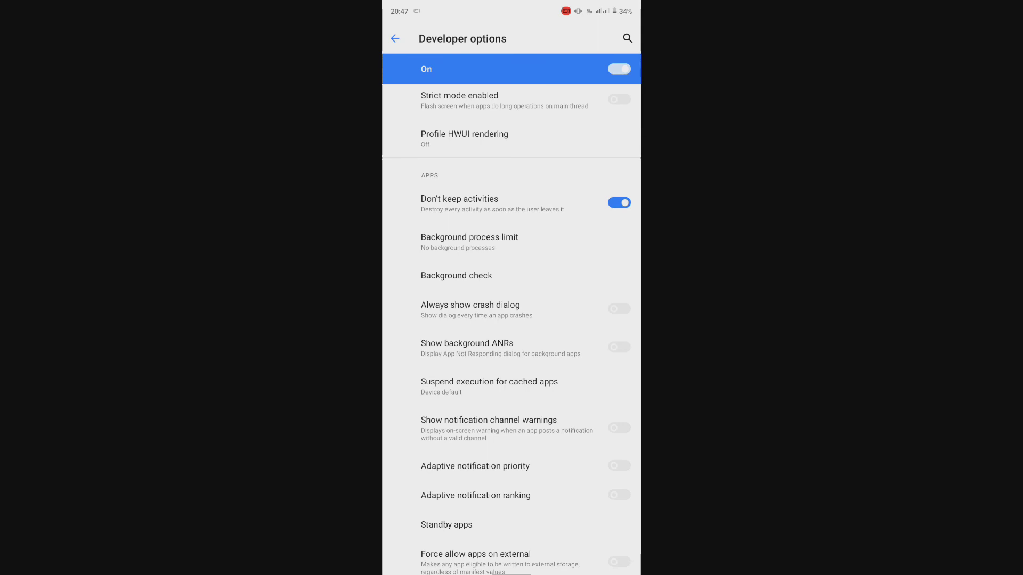
scroll(512, 321, "up", 5)
scroll(512, 320, "up", 5)
scroll(512, 320, "up", 5)
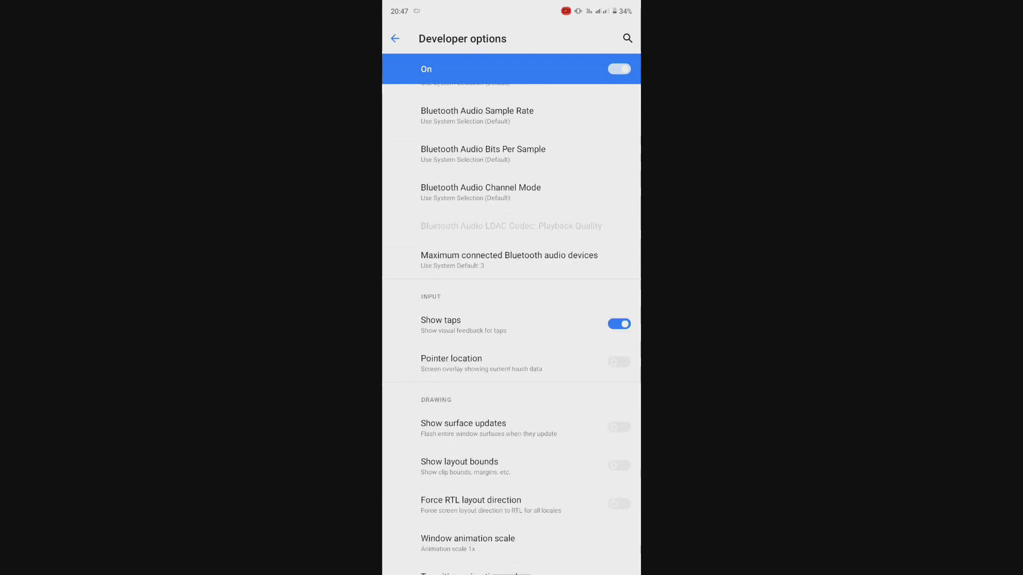
scroll(512, 320, "up", 5)
scroll(511, 320, "down", 10)
scroll(512, 319, "down", 5)
scroll(512, 320, "down", 5)
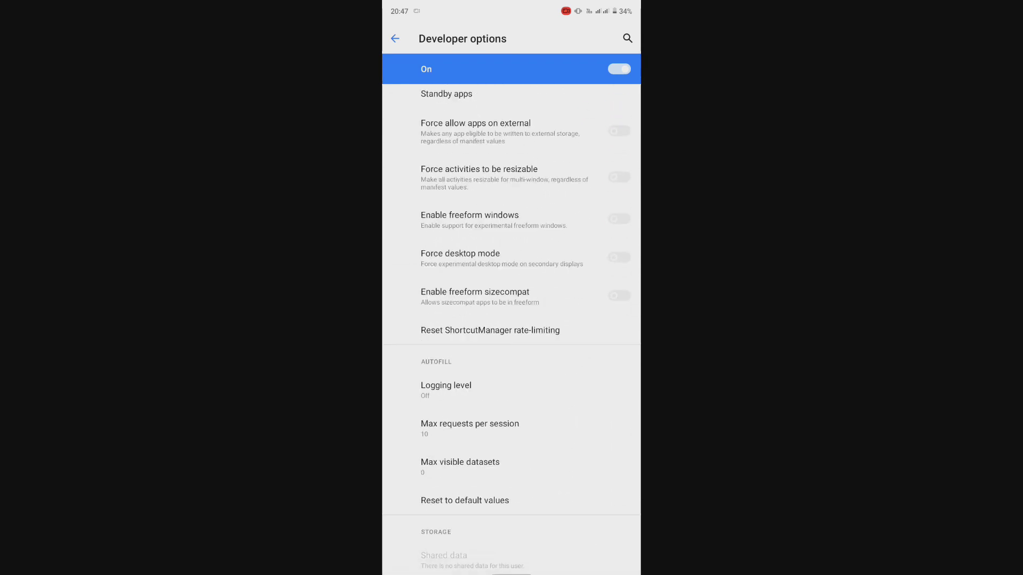
scroll(512, 319, "up", 10)
scroll(512, 320, "up", 5)
scroll(512, 320, "up", 5)
scroll(512, 320, "up", 5)
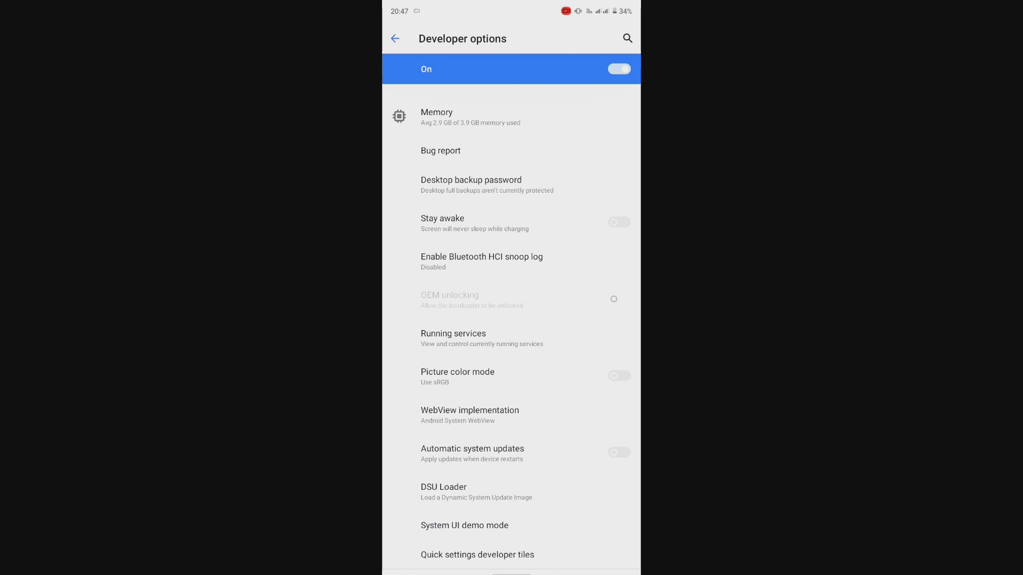
- Back out through System and main Settings to the home screen
left_click_drag(581, 535, 559, 535)
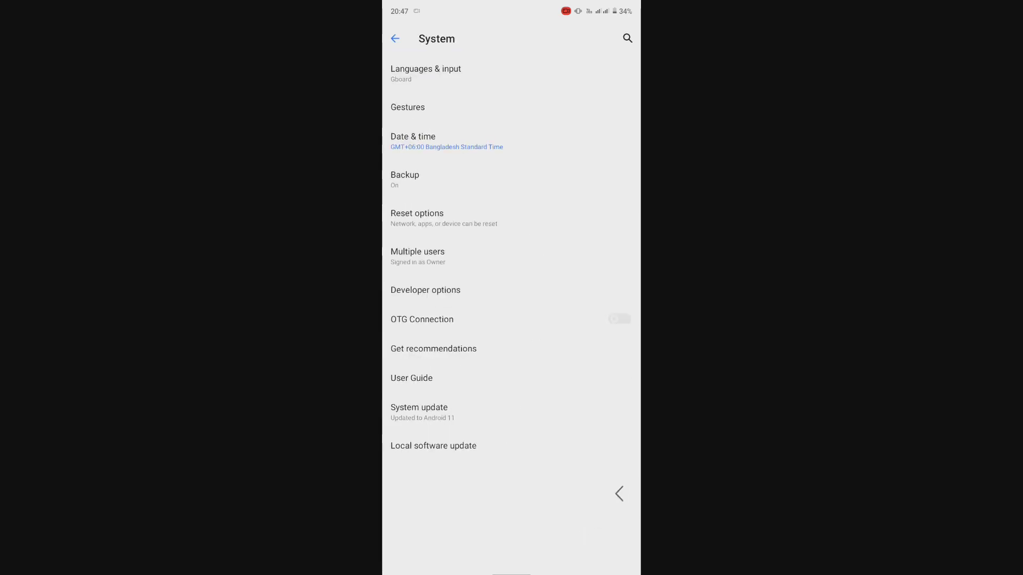
left_click_drag(632, 494, 611, 493)
scroll(512, 320, "up", 2)
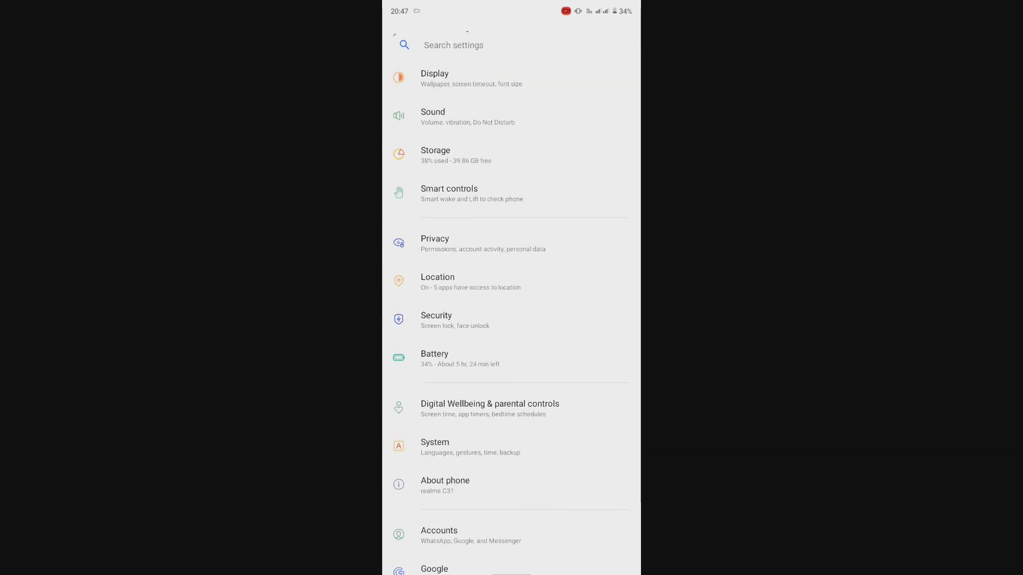
left_click_drag(511, 559, 512, 280)
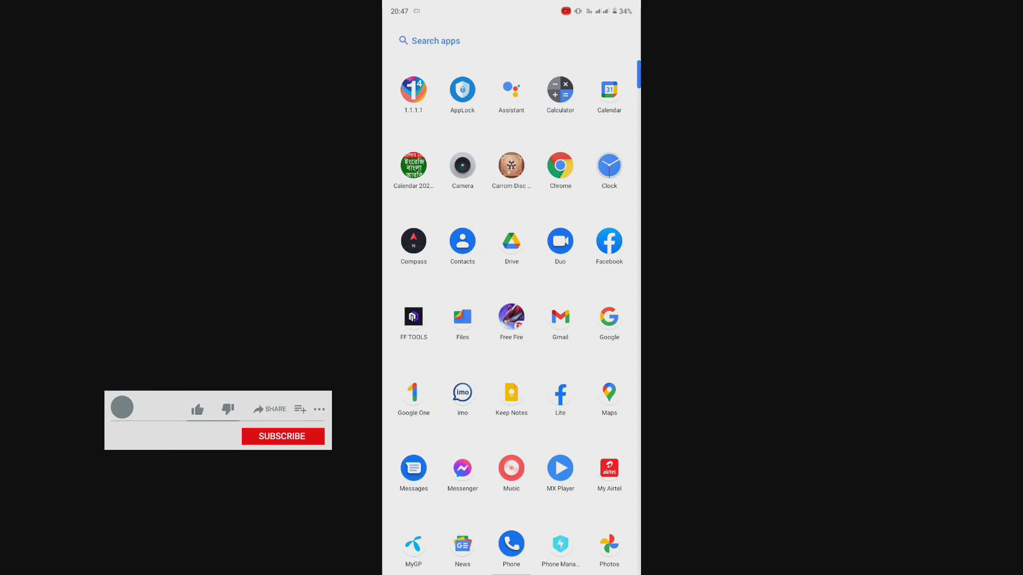
left_click_drag(512, 572, 512, 400)
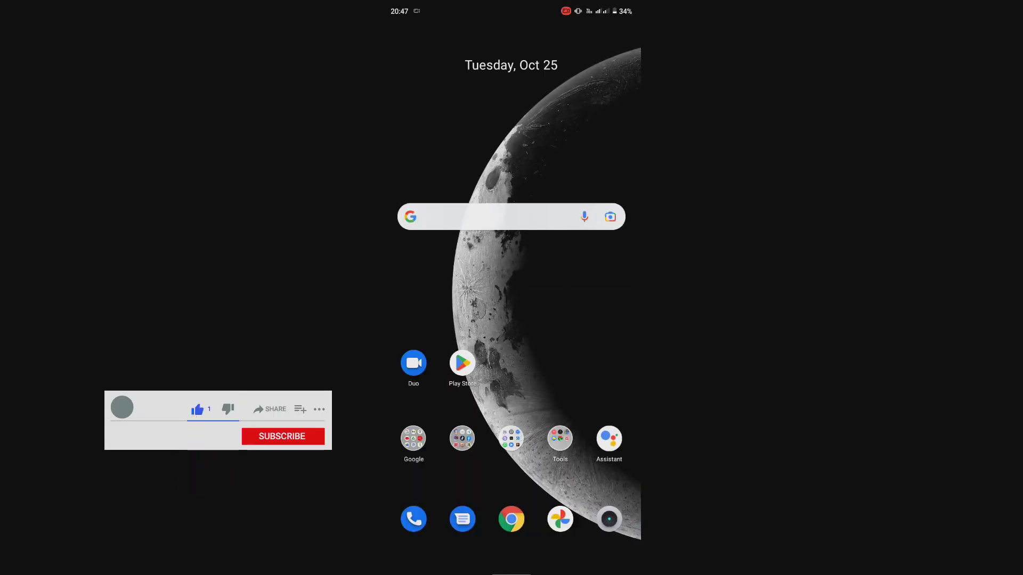
- Open and close the app list, then swipe to the other home page and back
left_click_drag(512, 560, 511, 280)
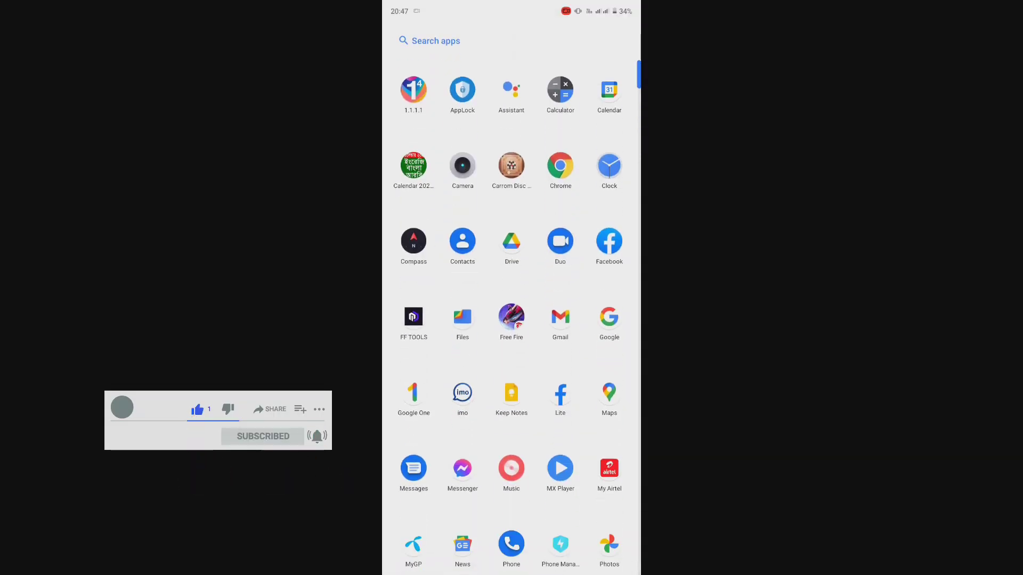
left_click_drag(512, 240, 511, 520)
left_click_drag(612, 322, 431, 322)
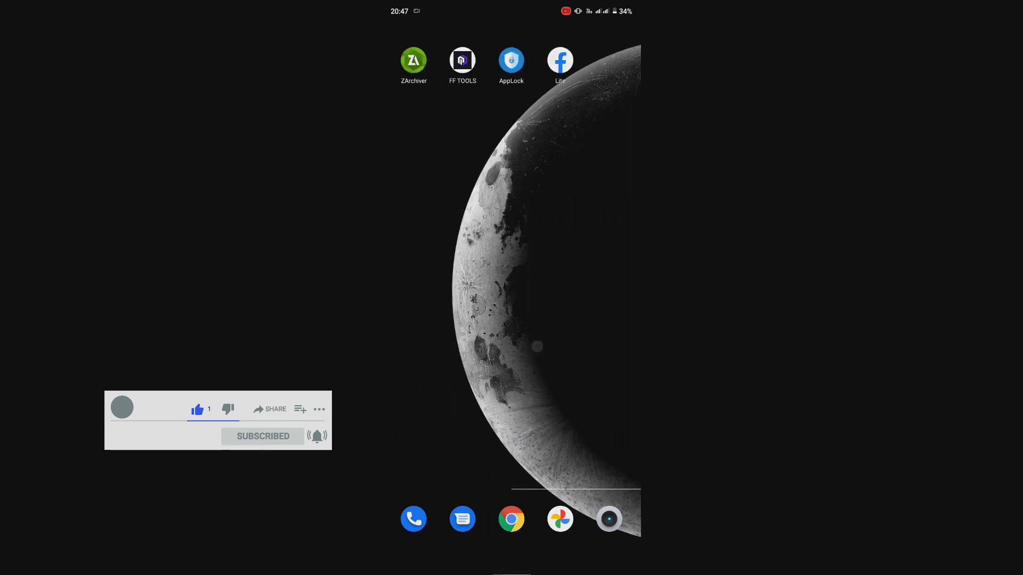
mouse_move(537, 346)
left_mouse_down()
mouse_move(623, 343)
mouse_move(432, 327)
mouse_move(600, 320)
left_mouse_up()
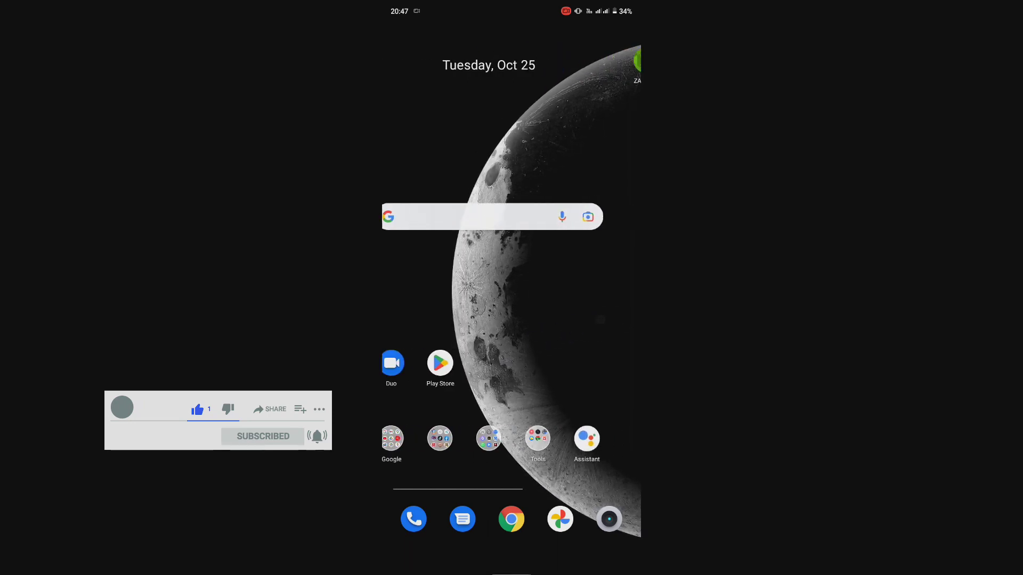